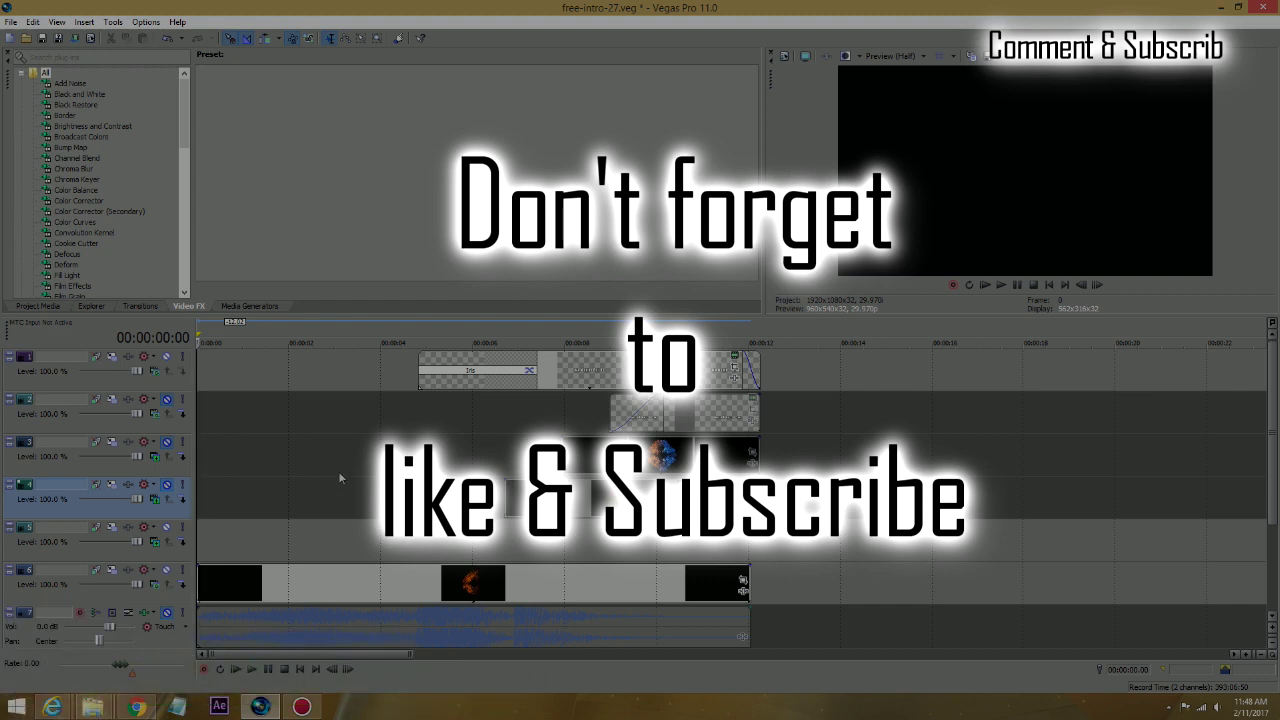
- Stop the preview and unmute the music on audio track 7
click(248, 550)
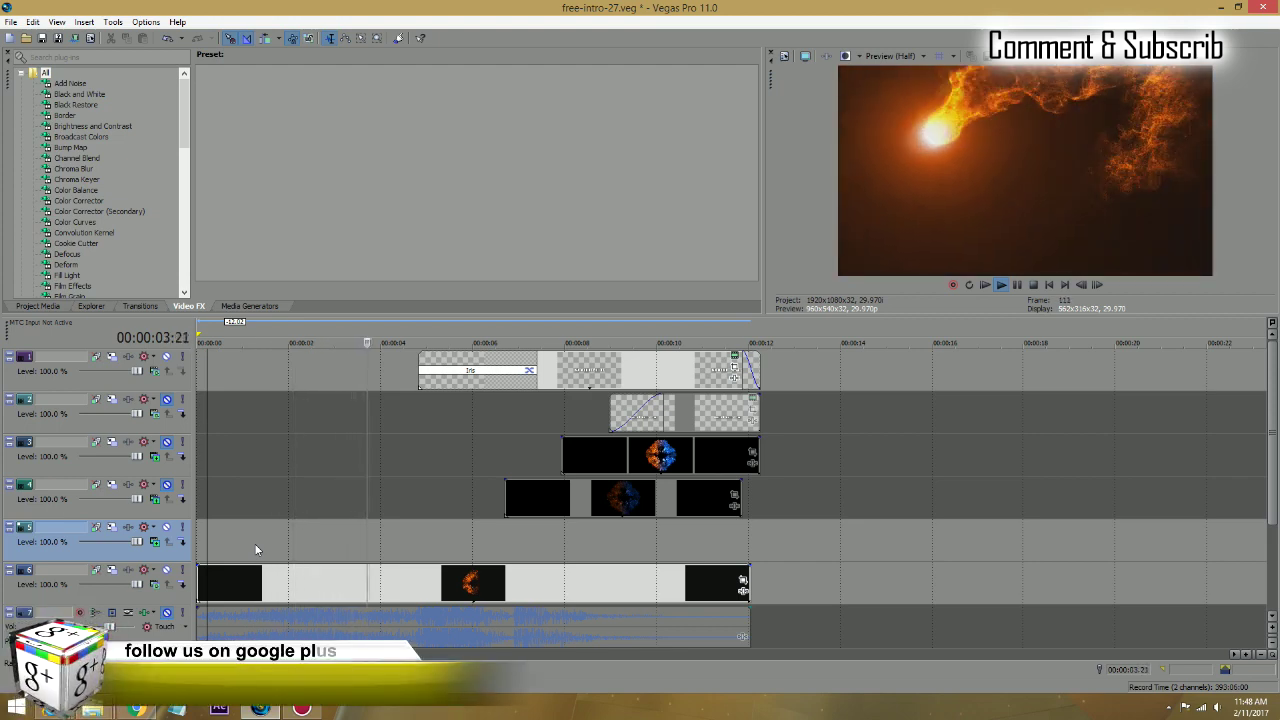
key(Return)
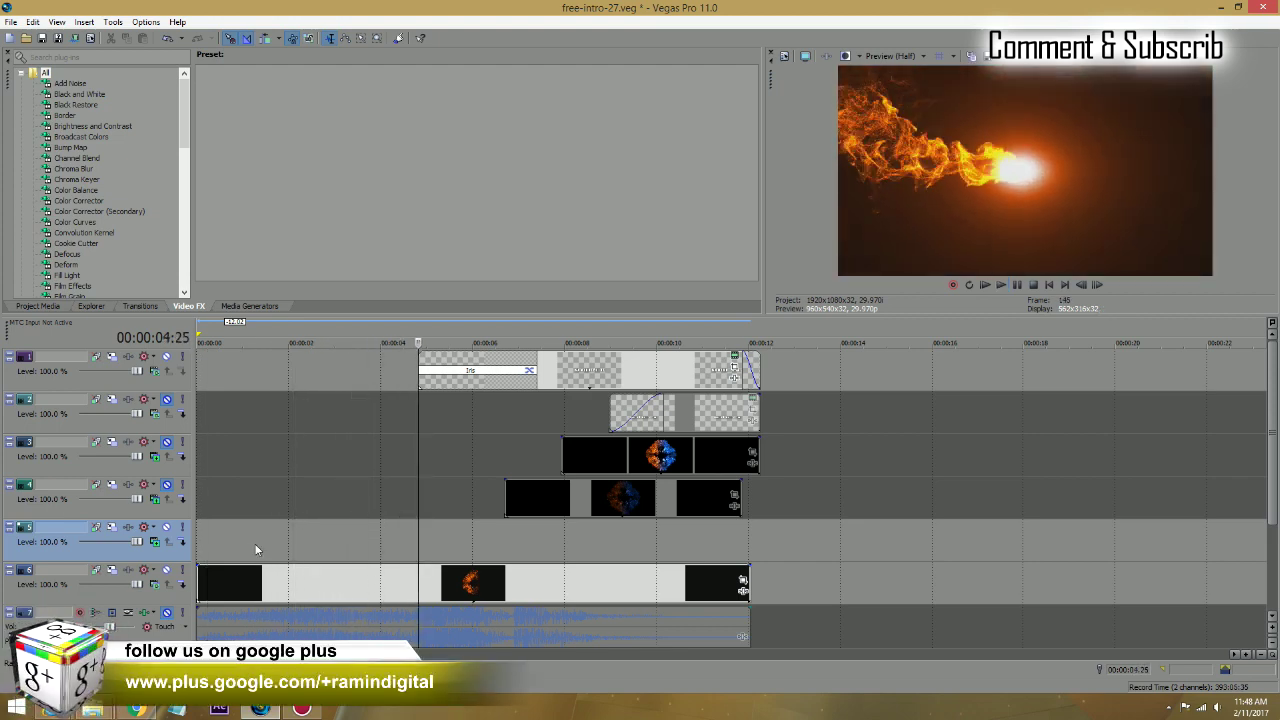
click(168, 613)
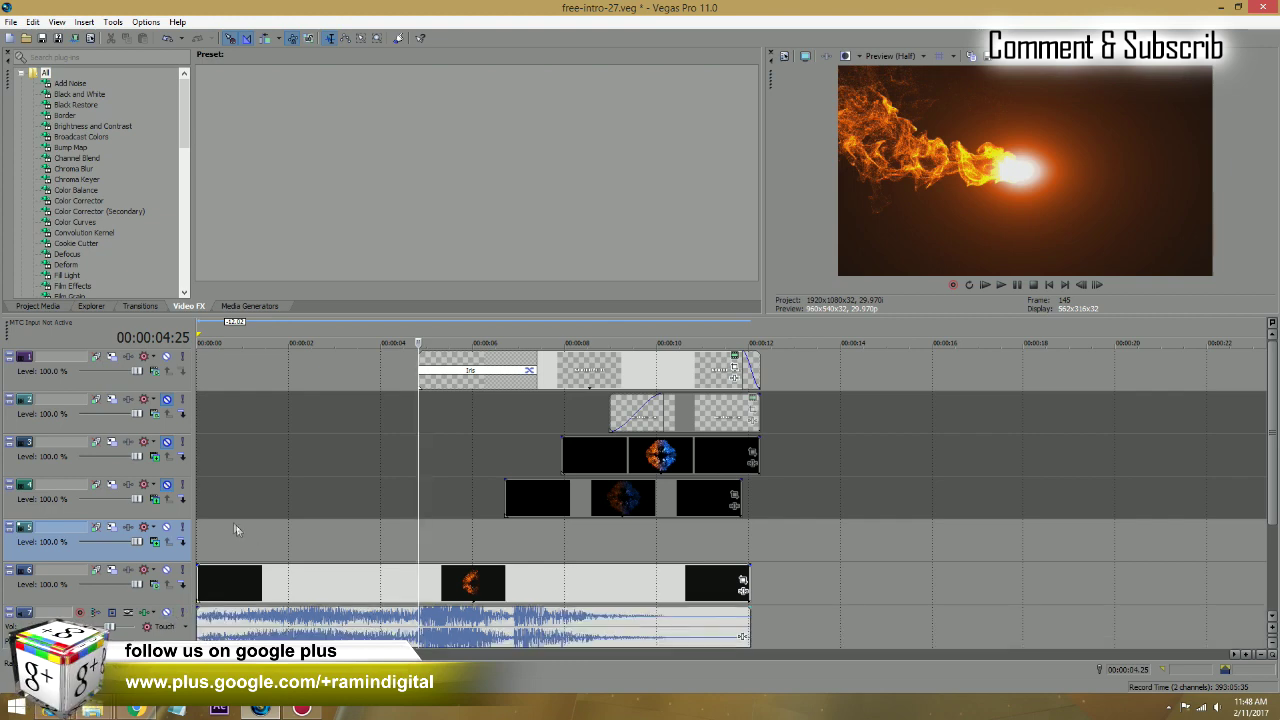
- Replay the intro from near the start, pausing on the fire, through to the RAMINDIGITAL reveal
click(208, 541)
key(Return)
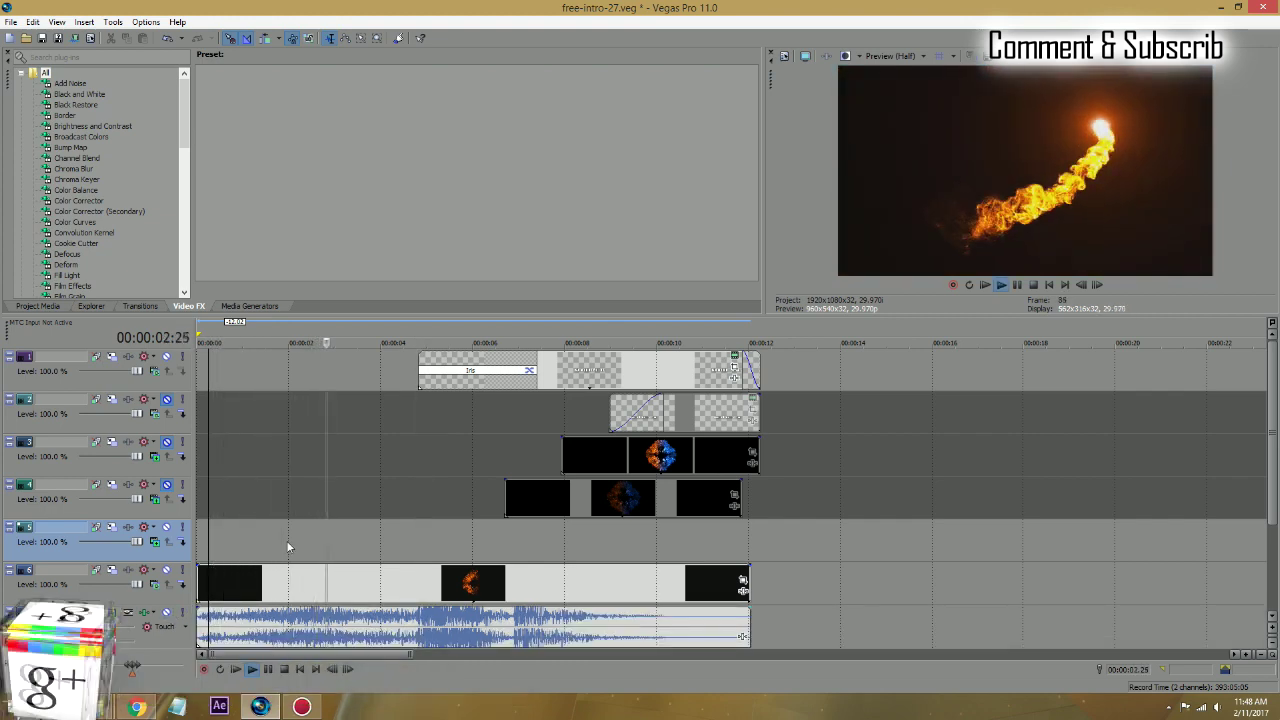
key(Return)
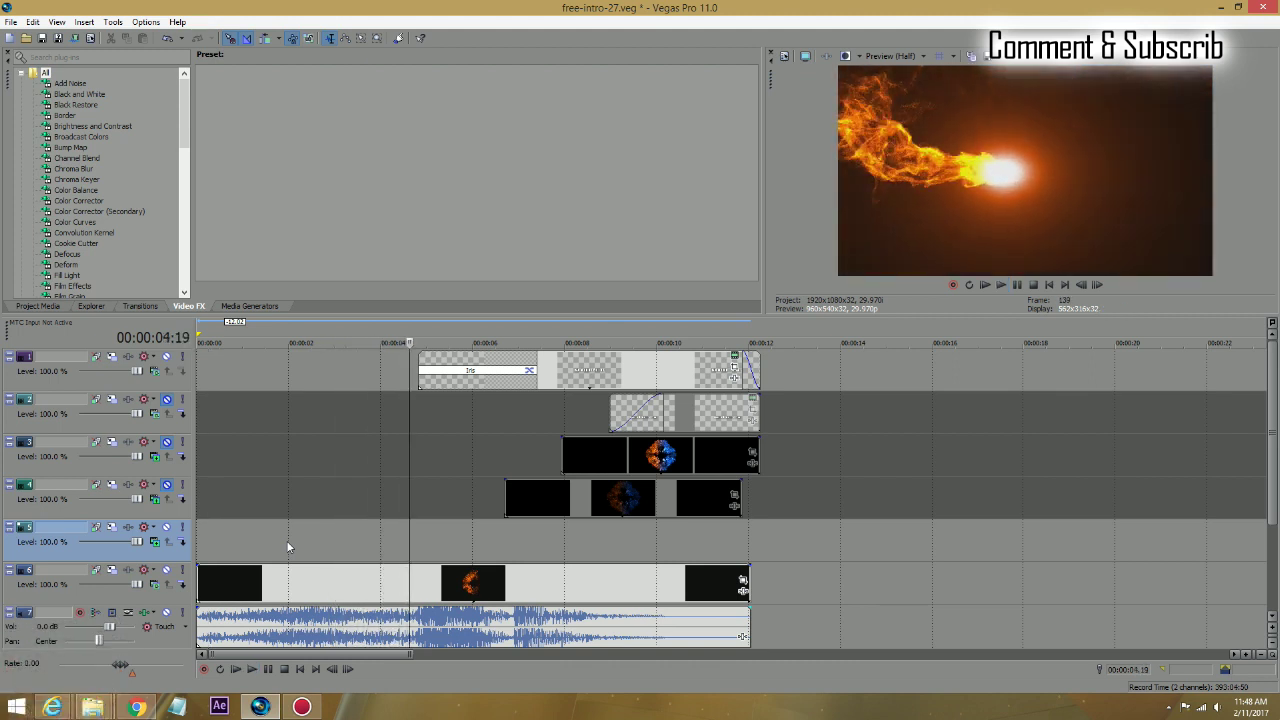
key(Return)
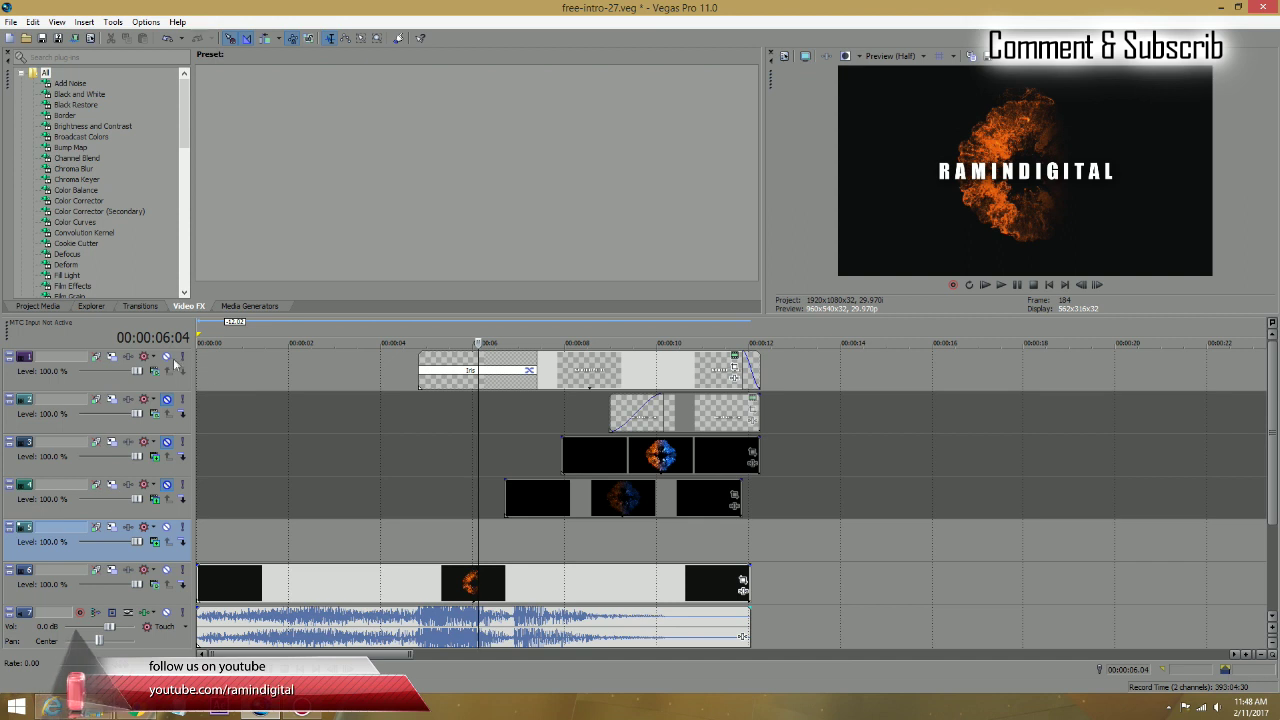
click(258, 575)
- Copy the selected track 6 fire-smoke clips onto the empty track 5
key(Return)
key(Return)
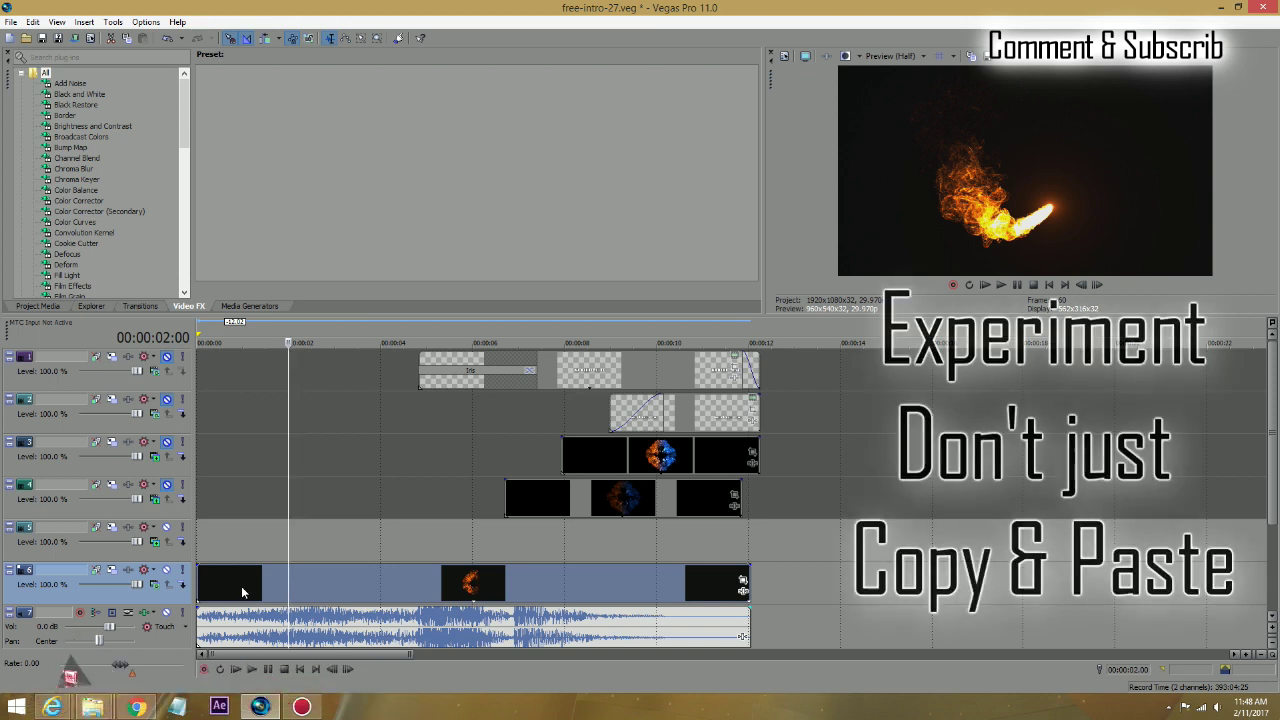
right_click(232, 549)
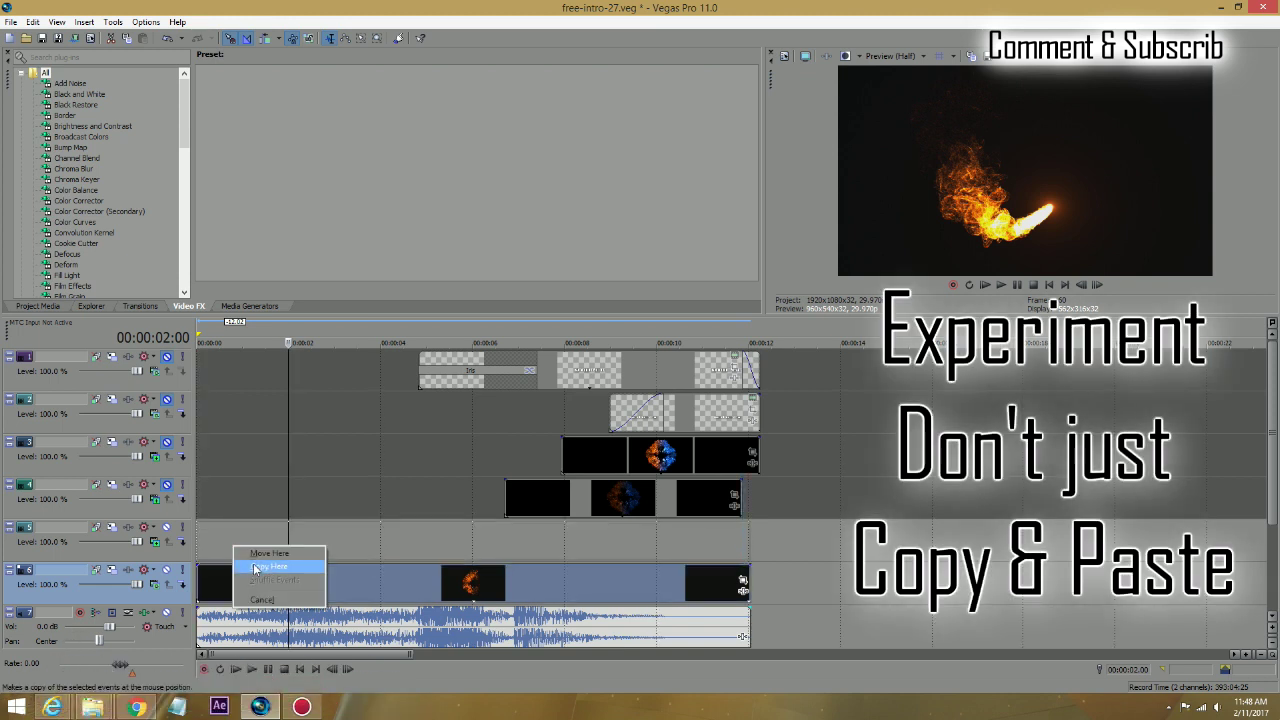
click(255, 560)
- Play back the doubled fire layer, then return the playhead to the beginning
click(214, 549)
key(space)
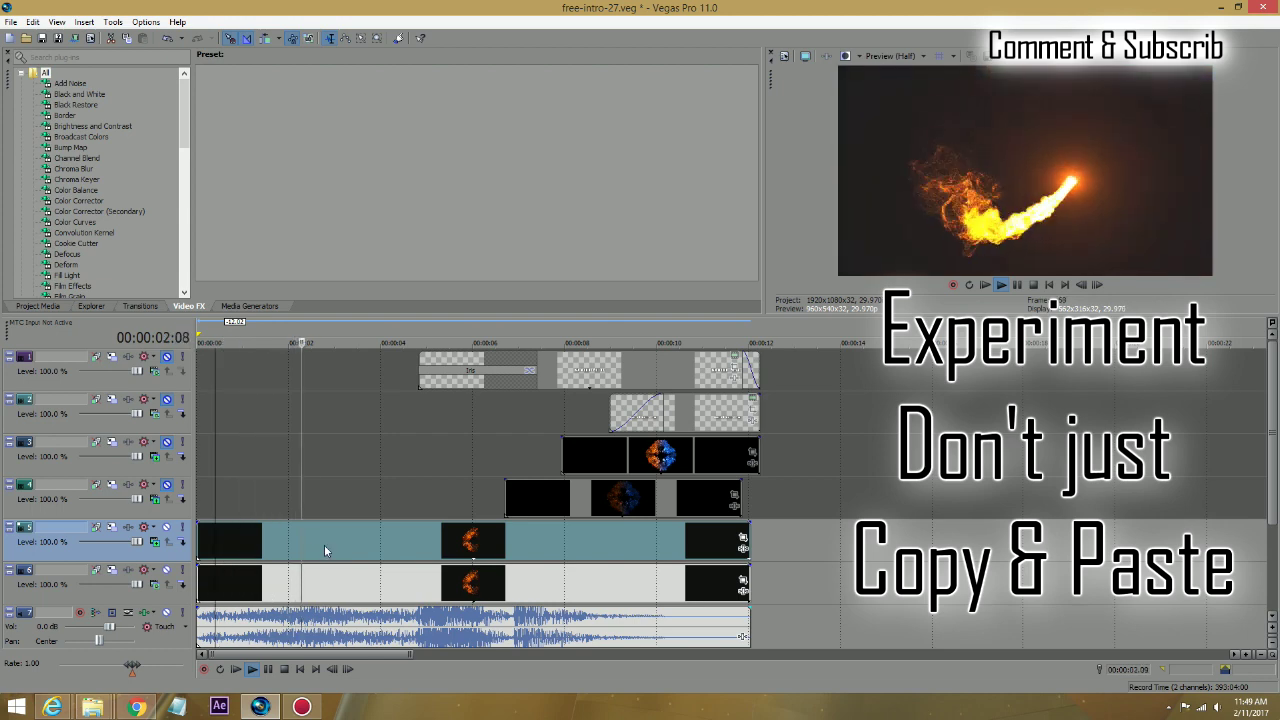
key(Return)
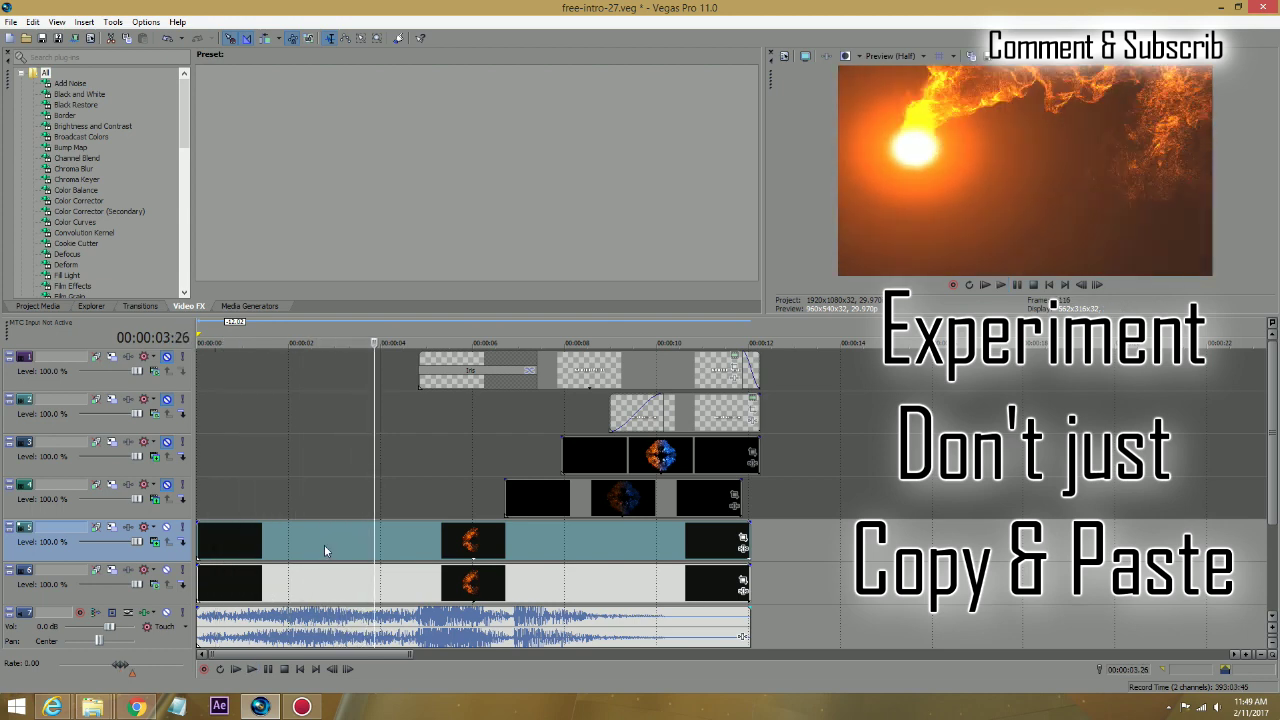
click(199, 538)
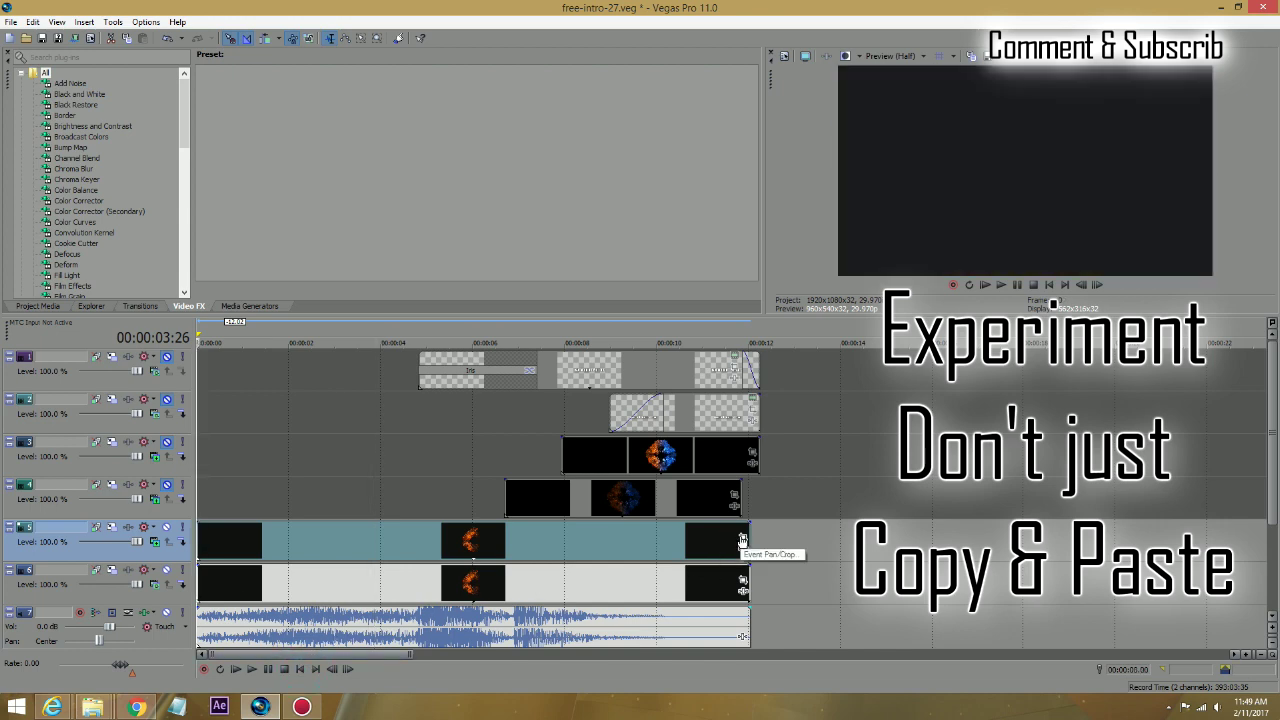
- Apply Flip Horizontal to the track 5 fire copy in Event Pan/Crop and preview the mirrored fire
click(741, 541)
right_click(631, 404)
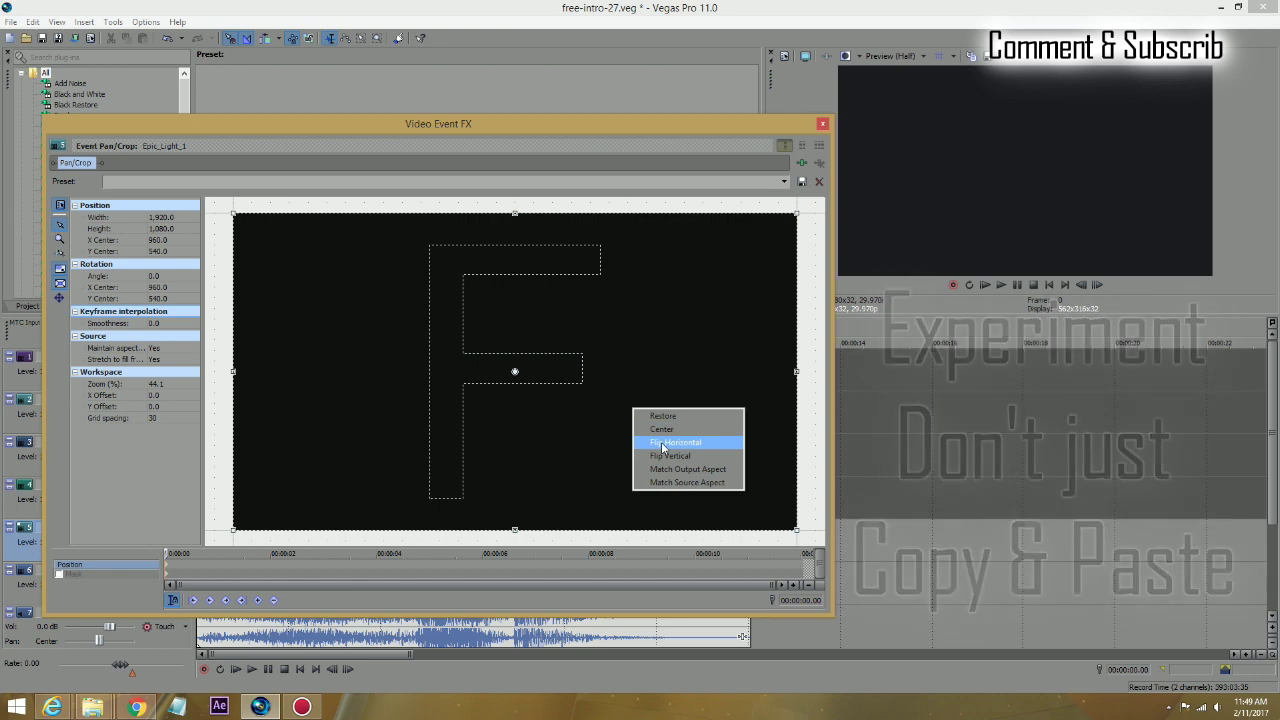
click(662, 445)
click(822, 123)
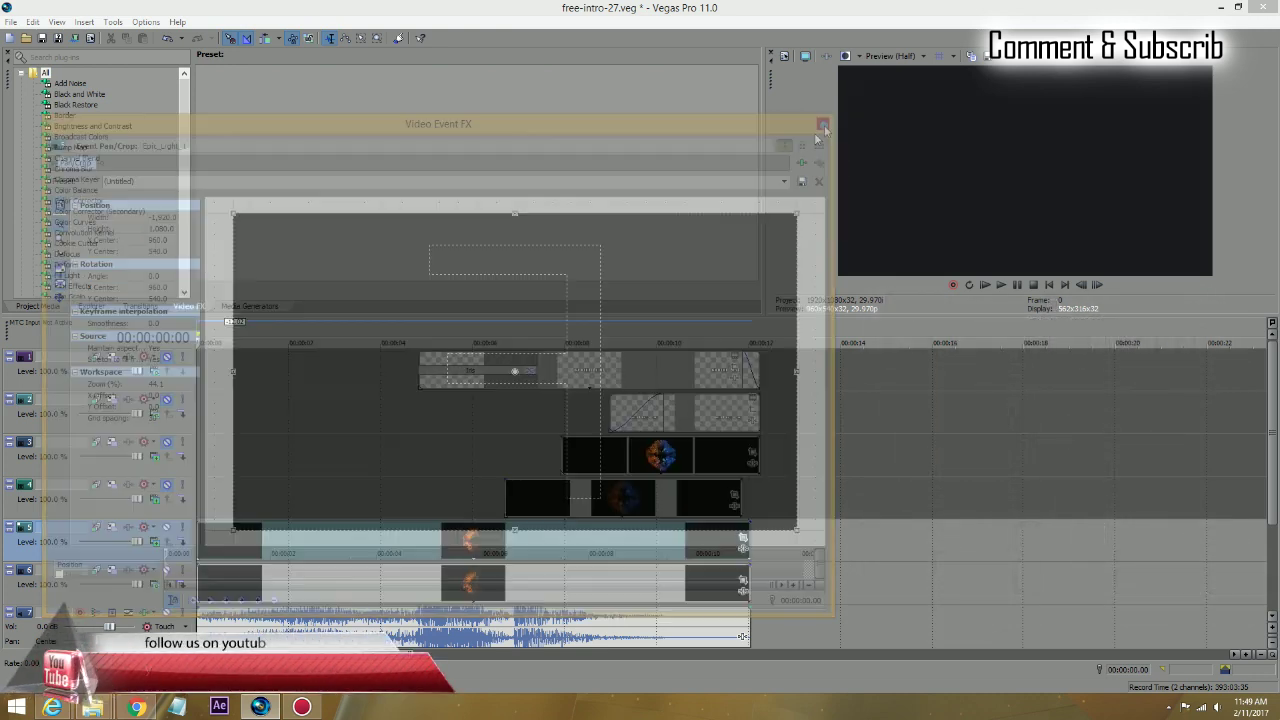
key(space)
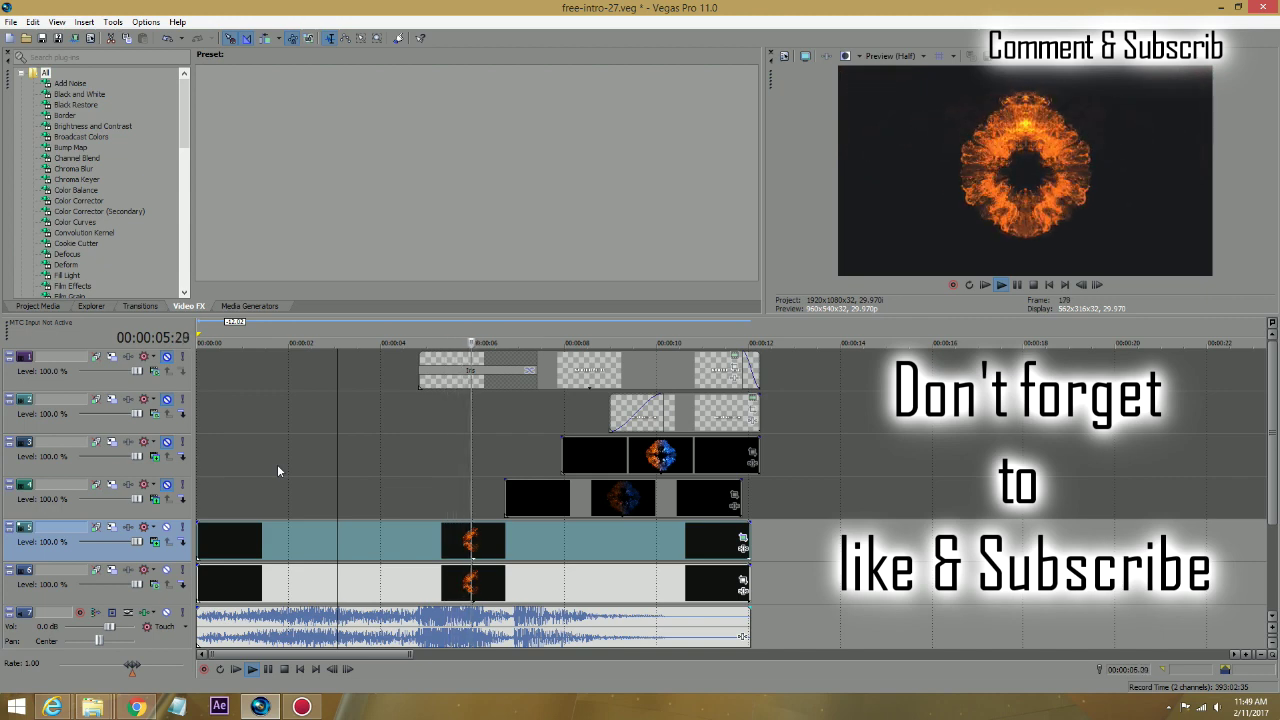
click(210, 489)
key(space)
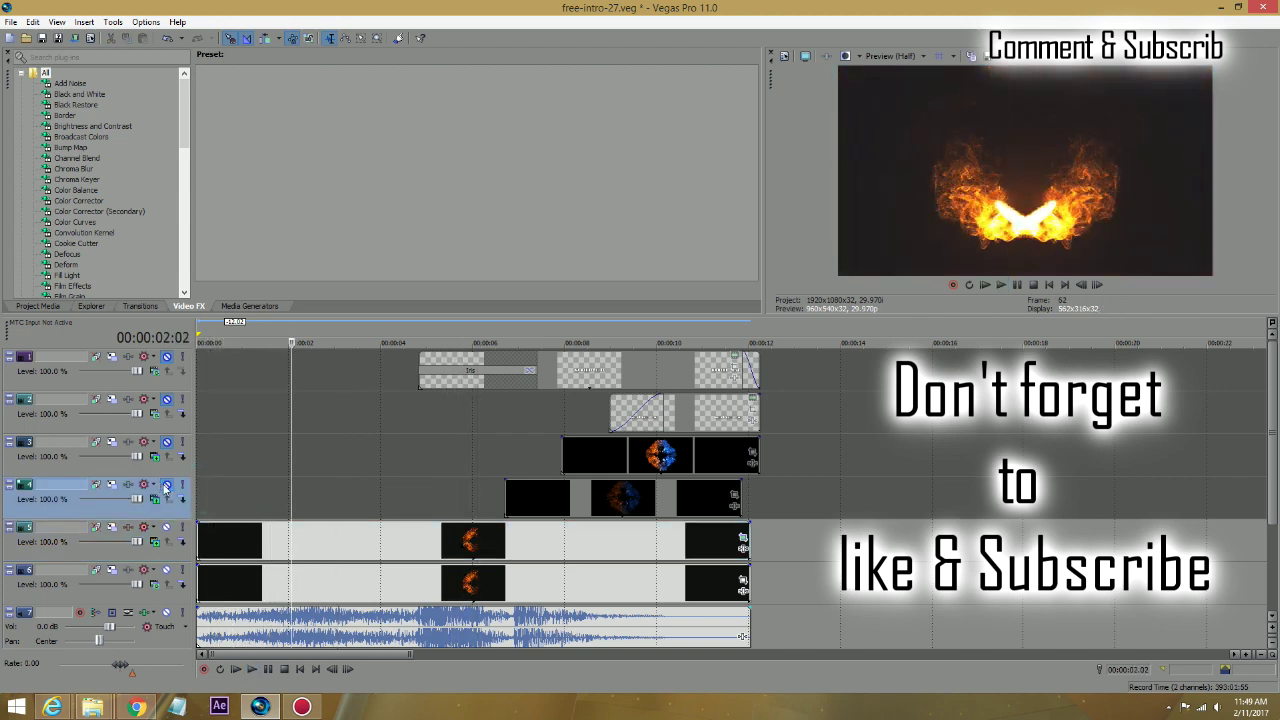
click(487, 498)
key(space)
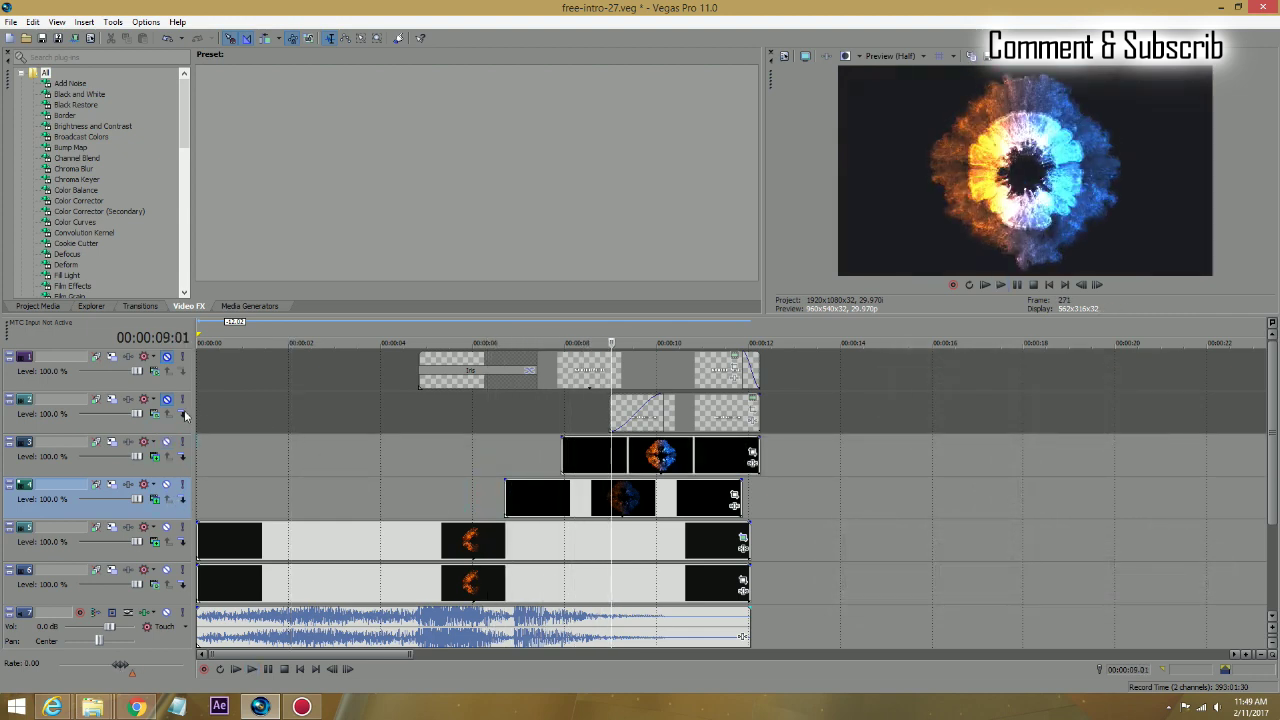
click(390, 462)
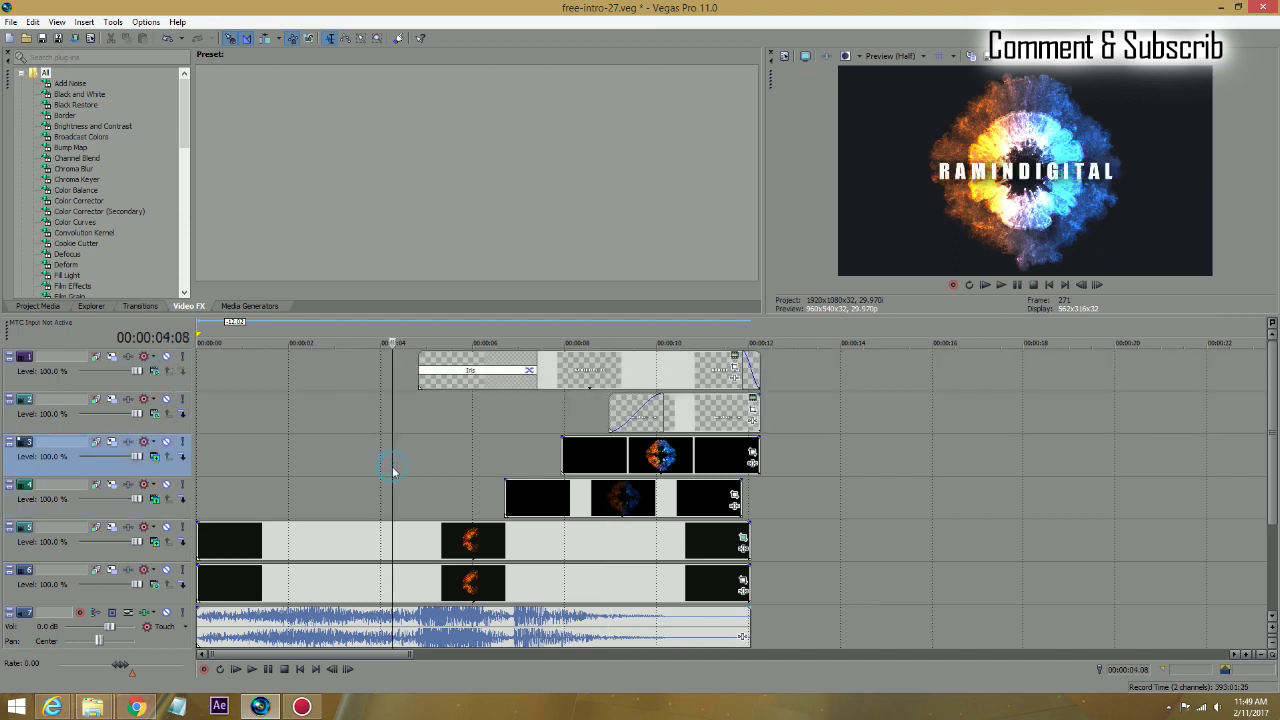
key(space)
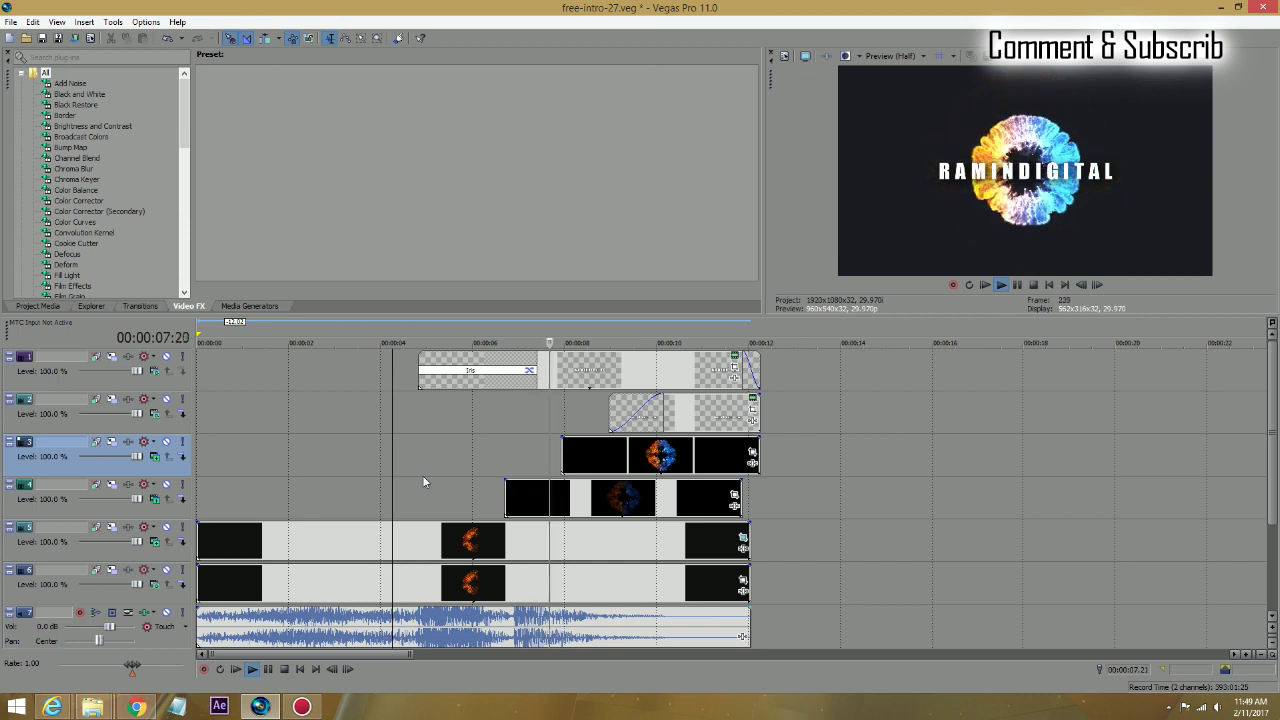
key(Return)
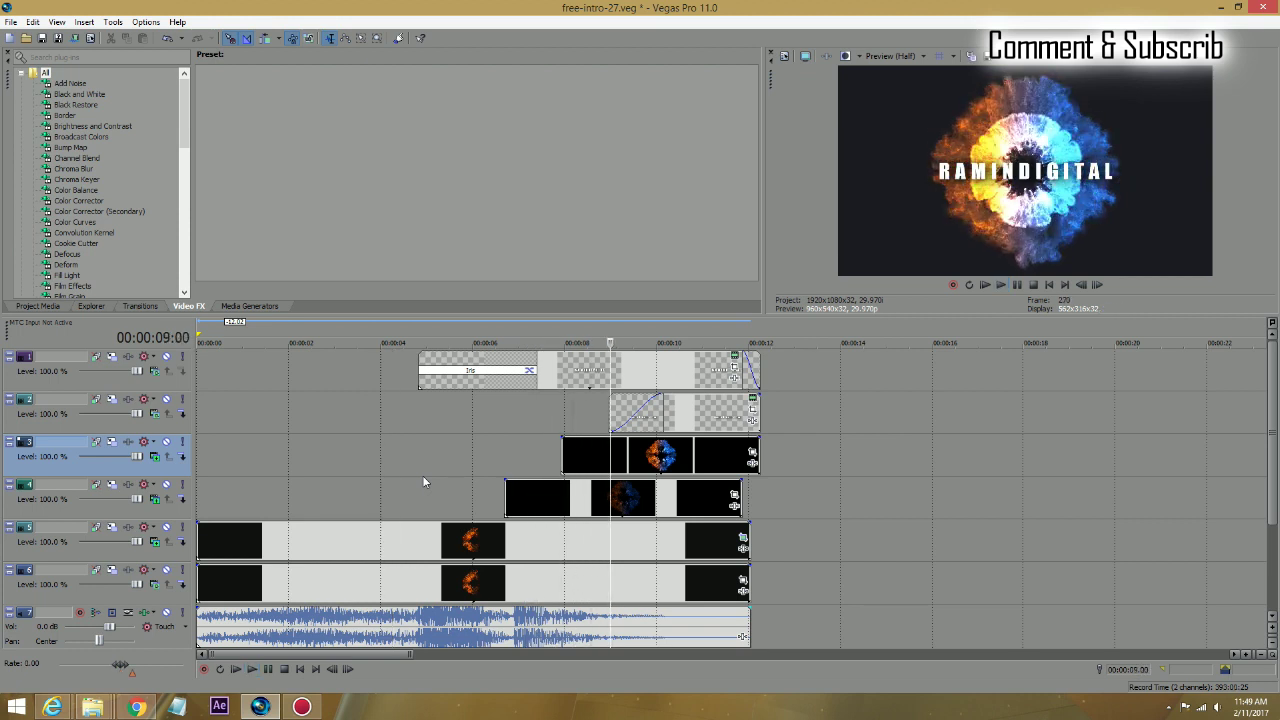
key(space)
key(Return)
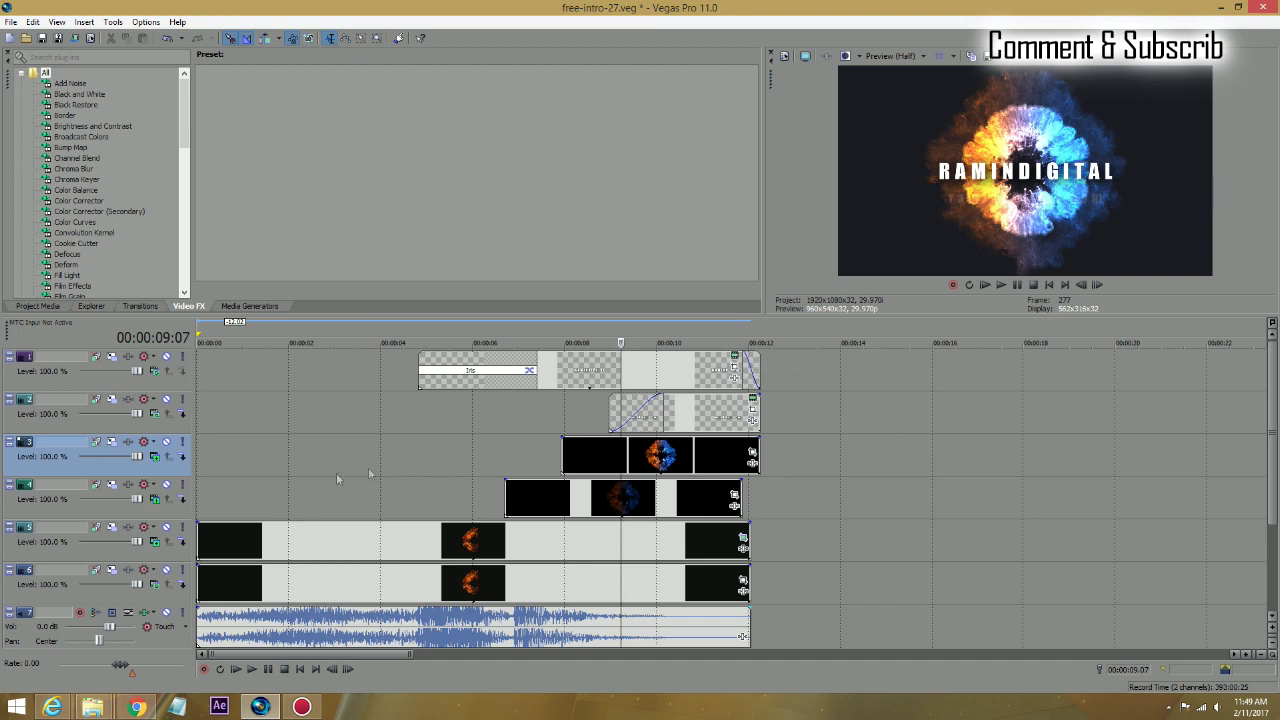
click(245, 475)
key(space)
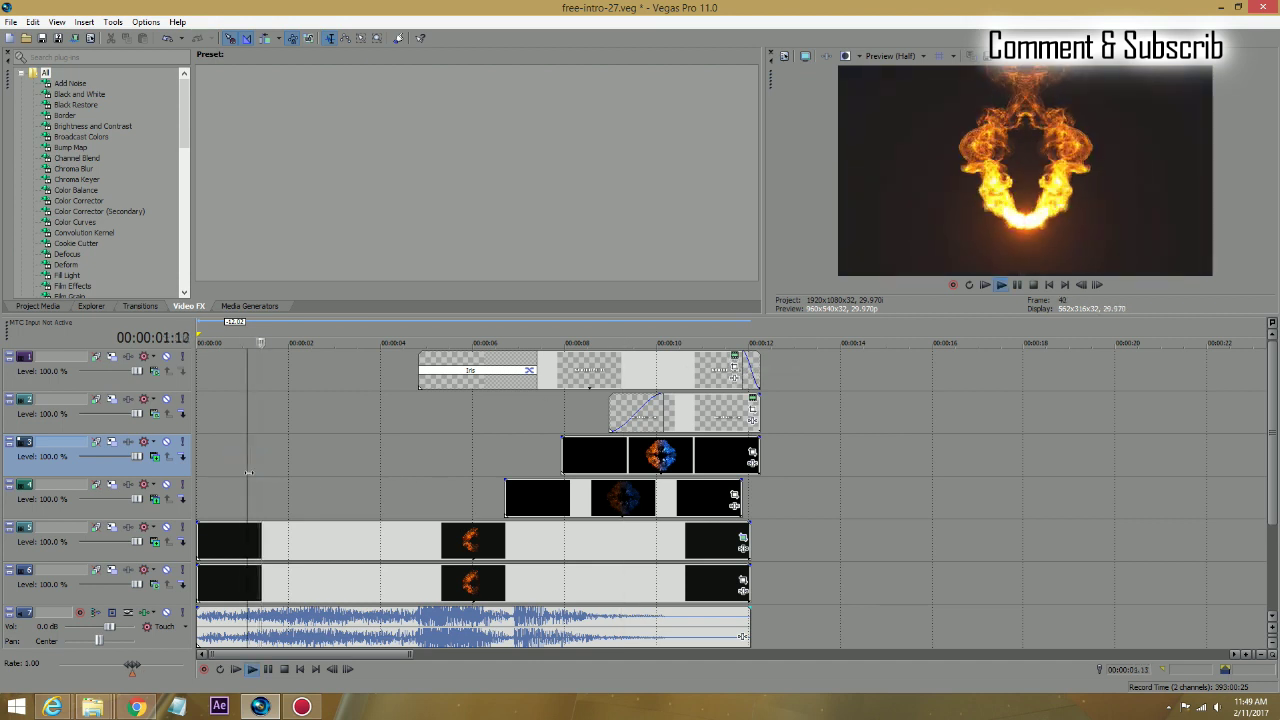
key(space)
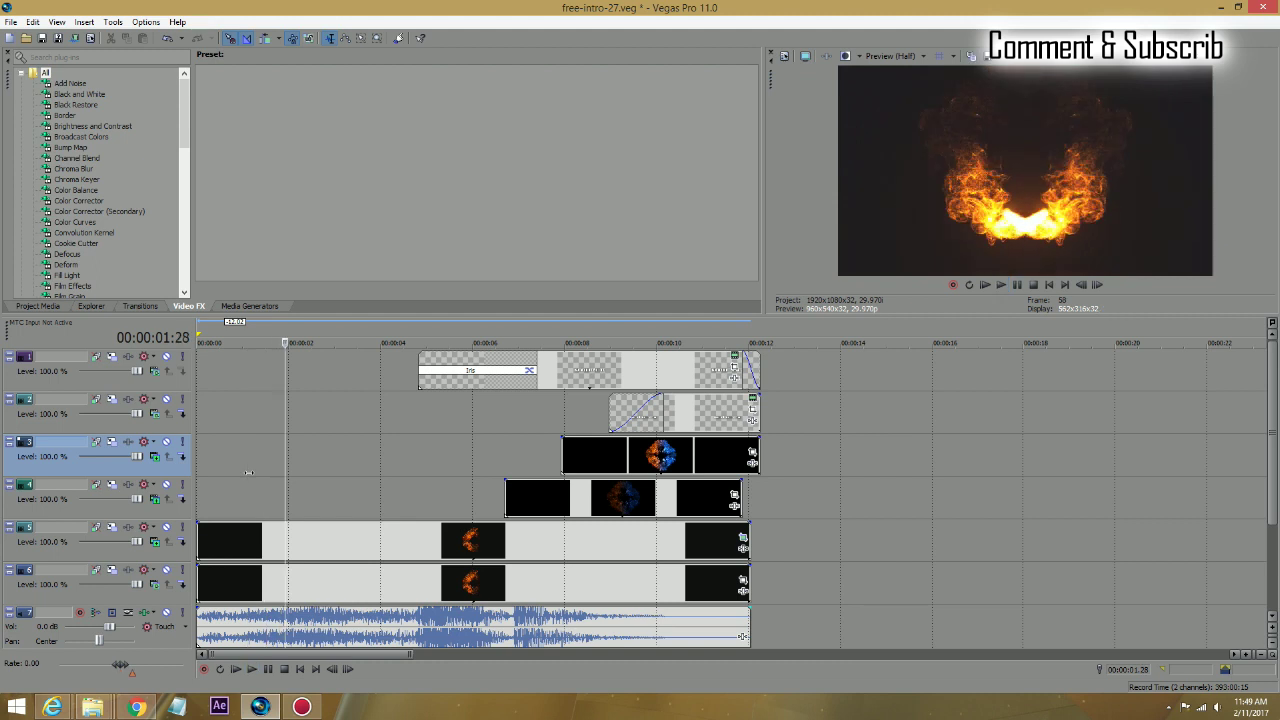
key(space)
key(space)
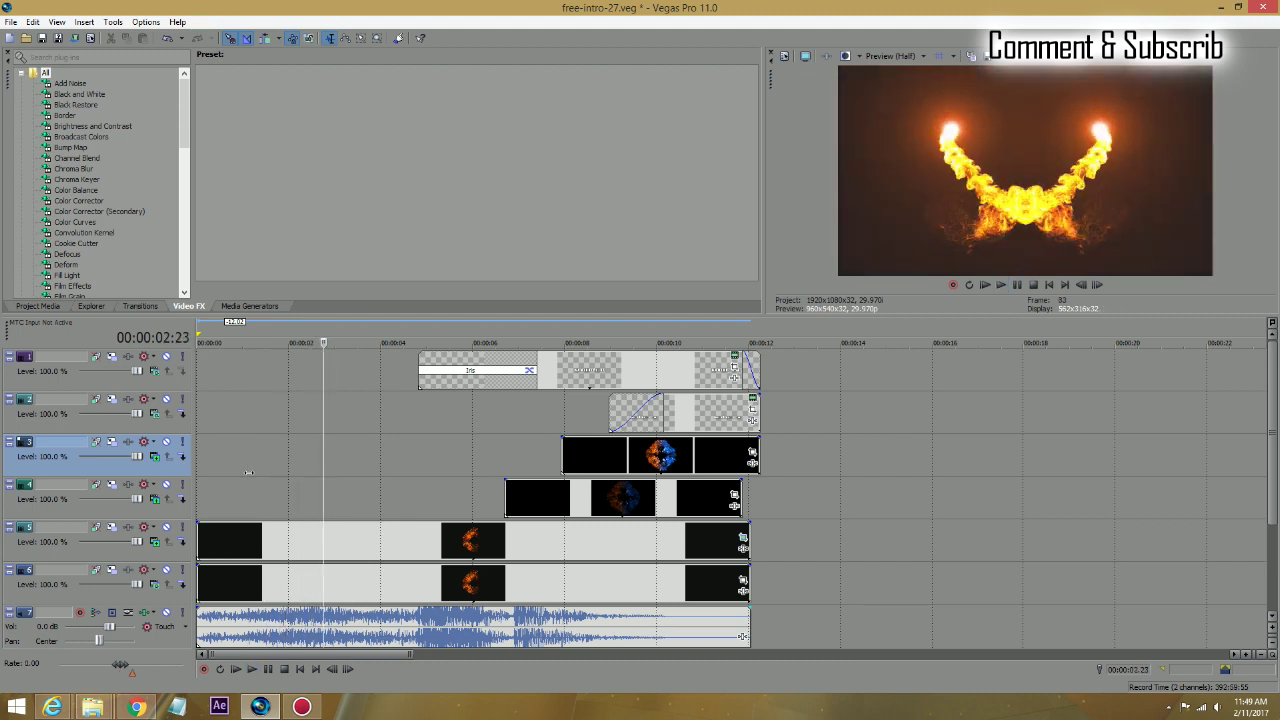
key(space)
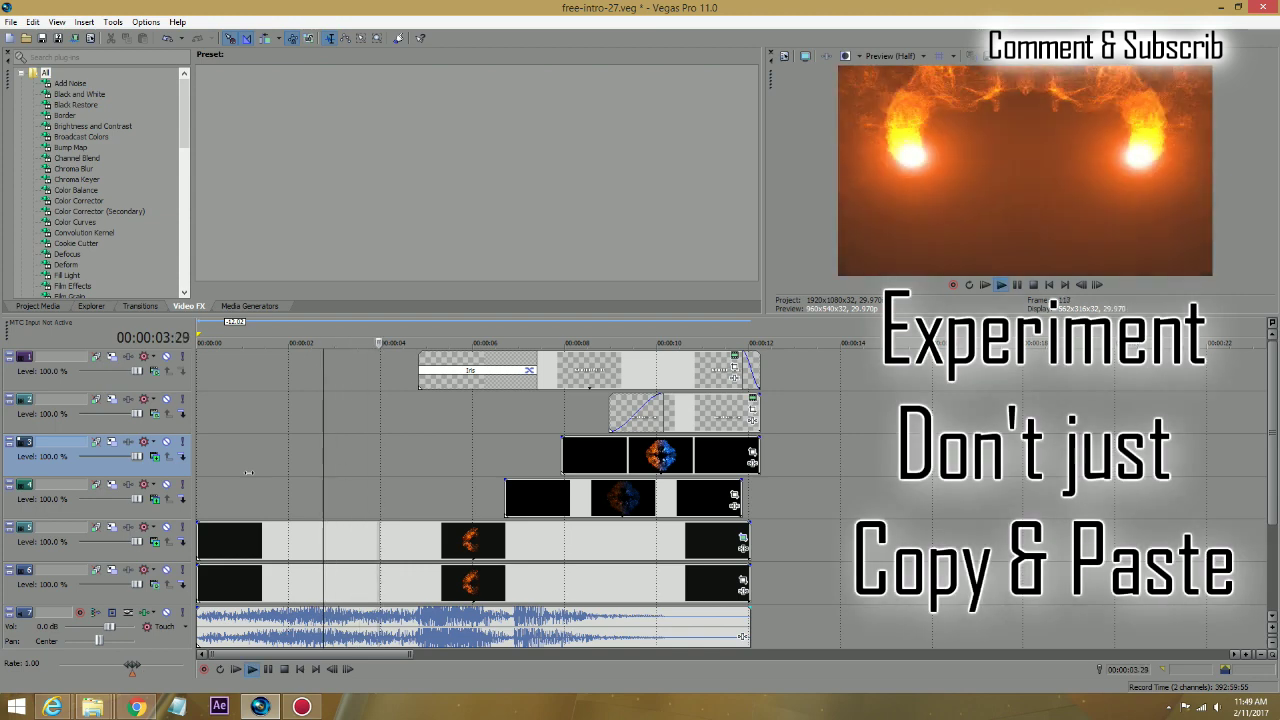
key(space)
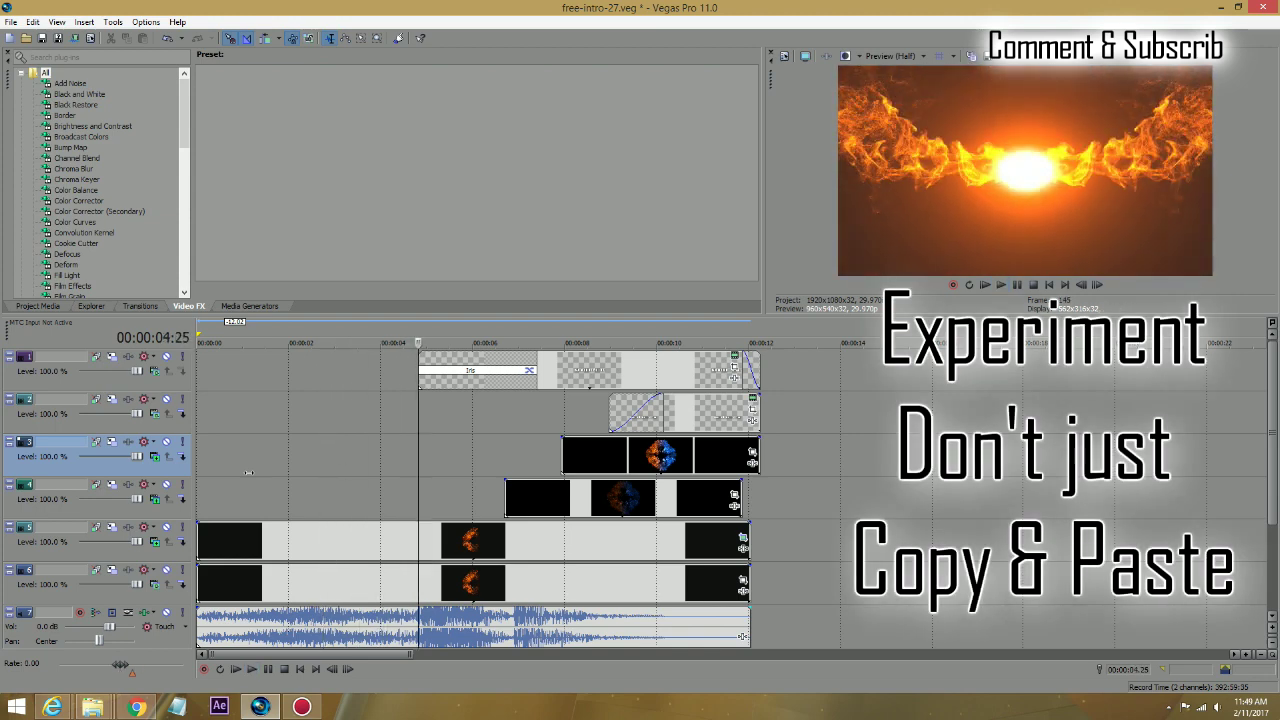
- Apply Flip Vertical to the track 5 fire clip in Event Pan/Crop, then close the window
click(199, 541)
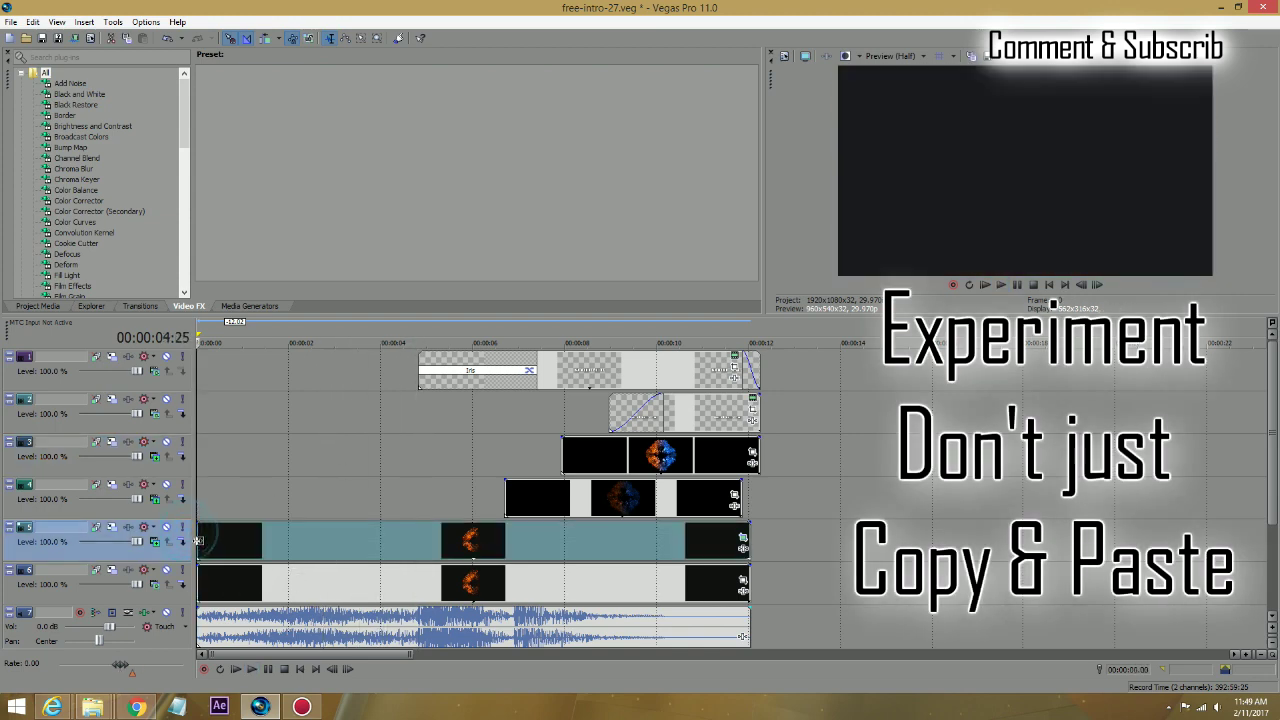
click(743, 541)
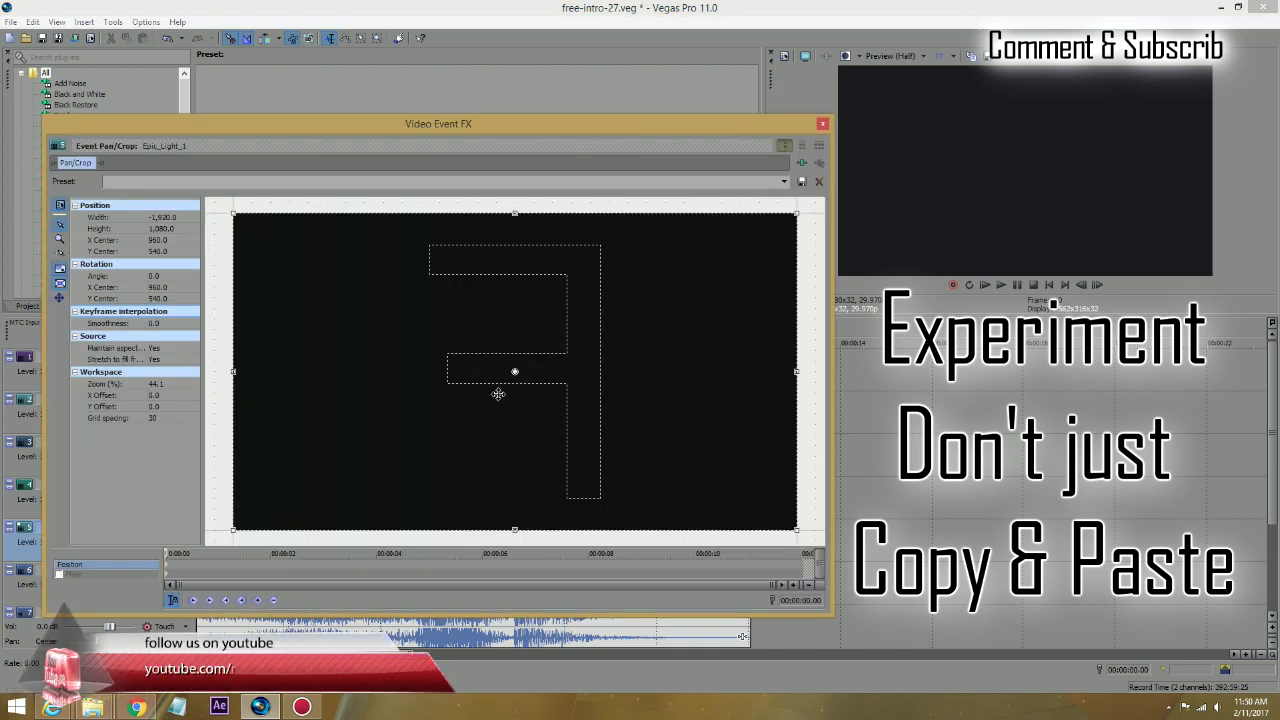
right_click(641, 347)
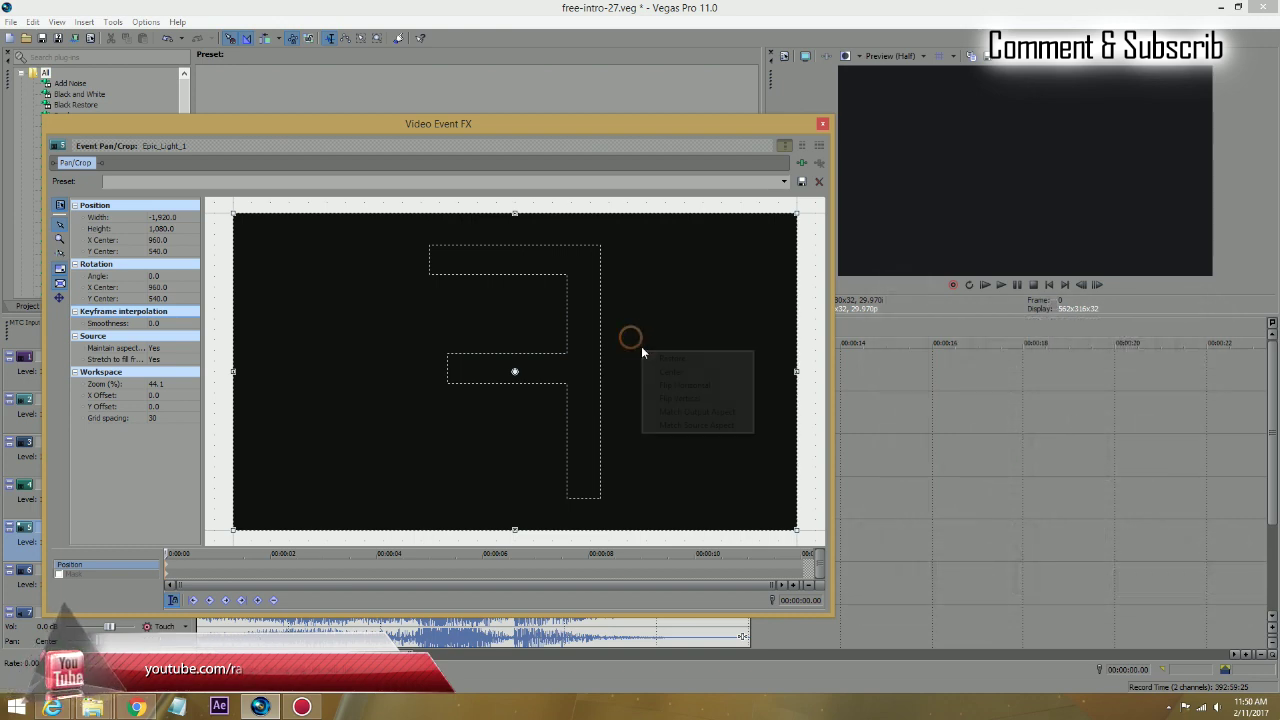
click(686, 400)
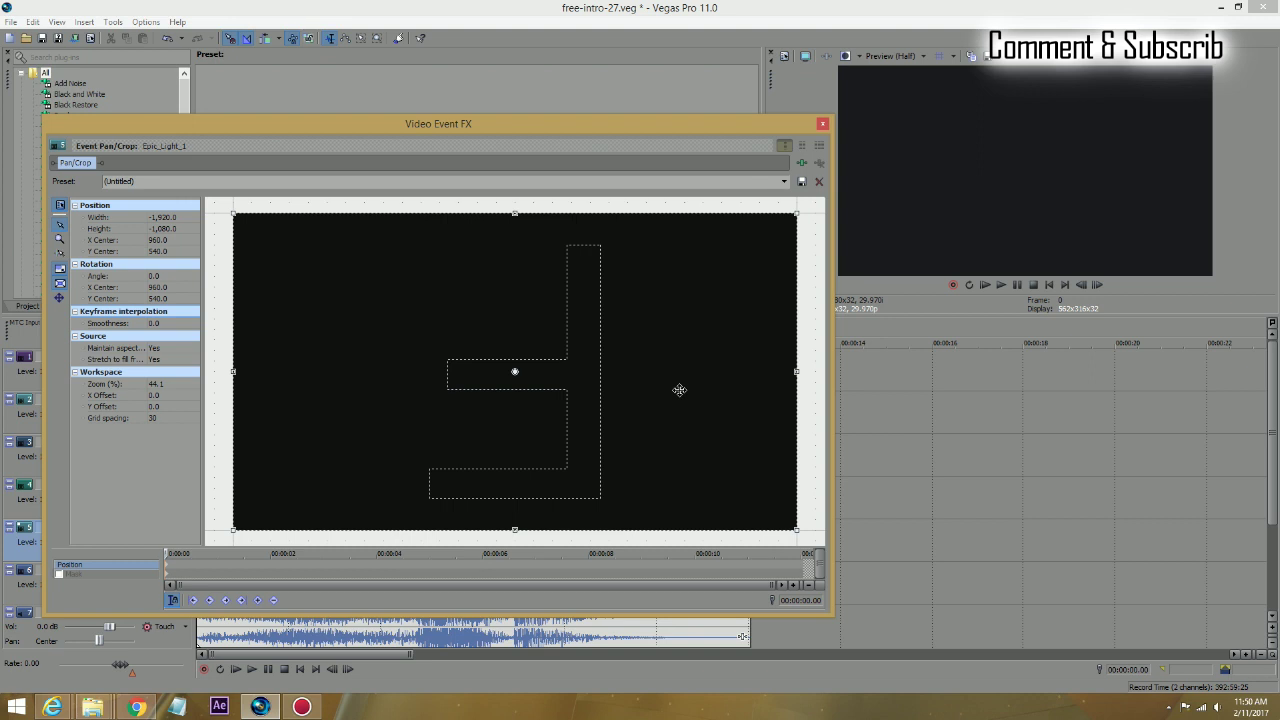
click(822, 125)
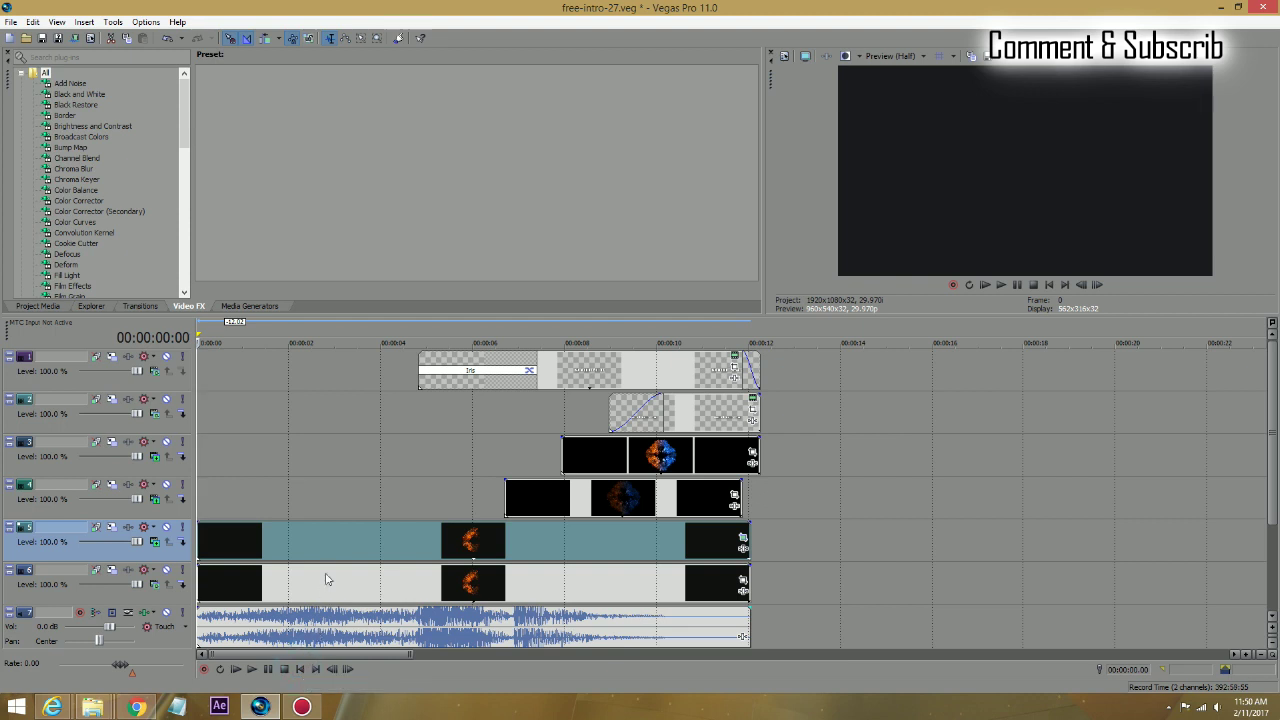
key(space)
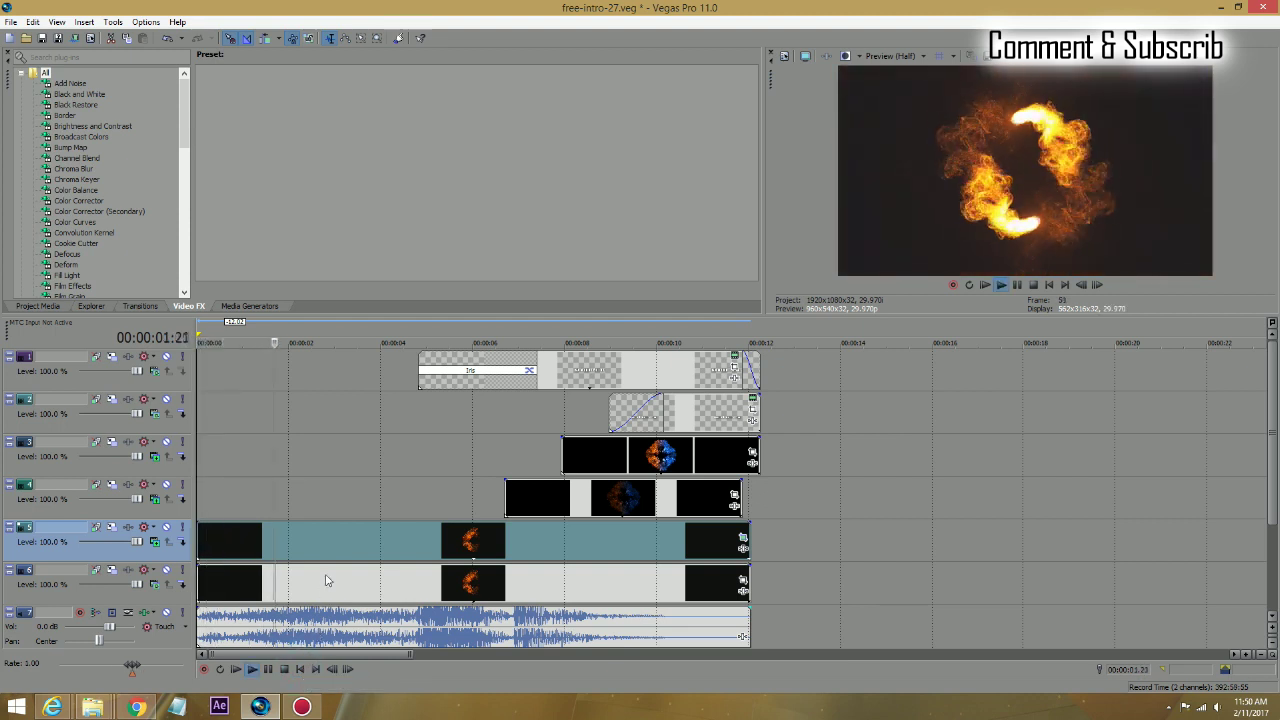
key(Return)
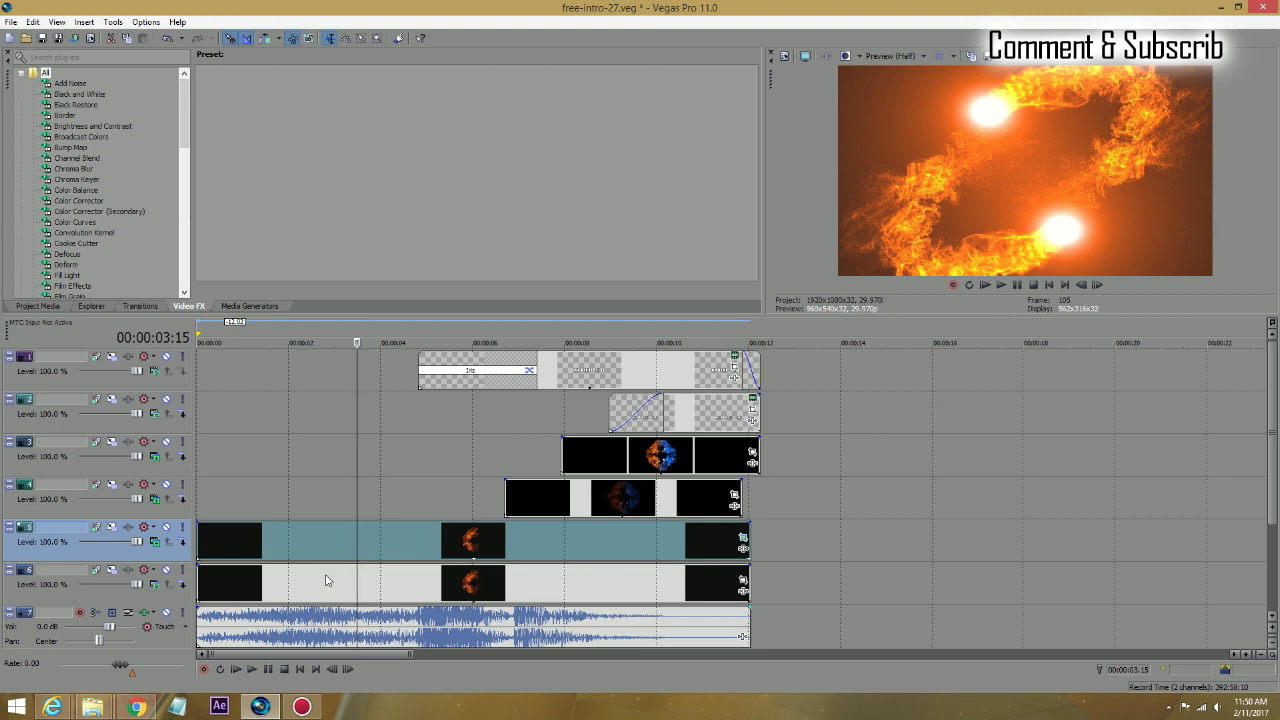
key(space)
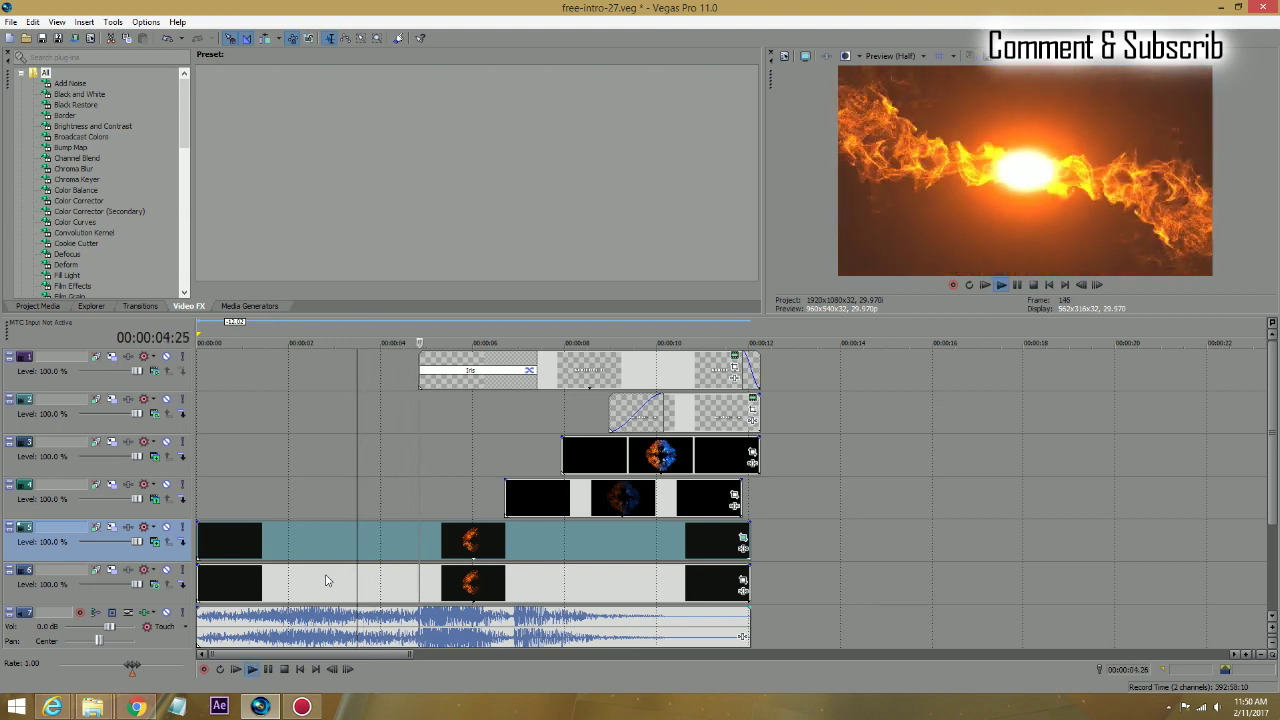
key(Return)
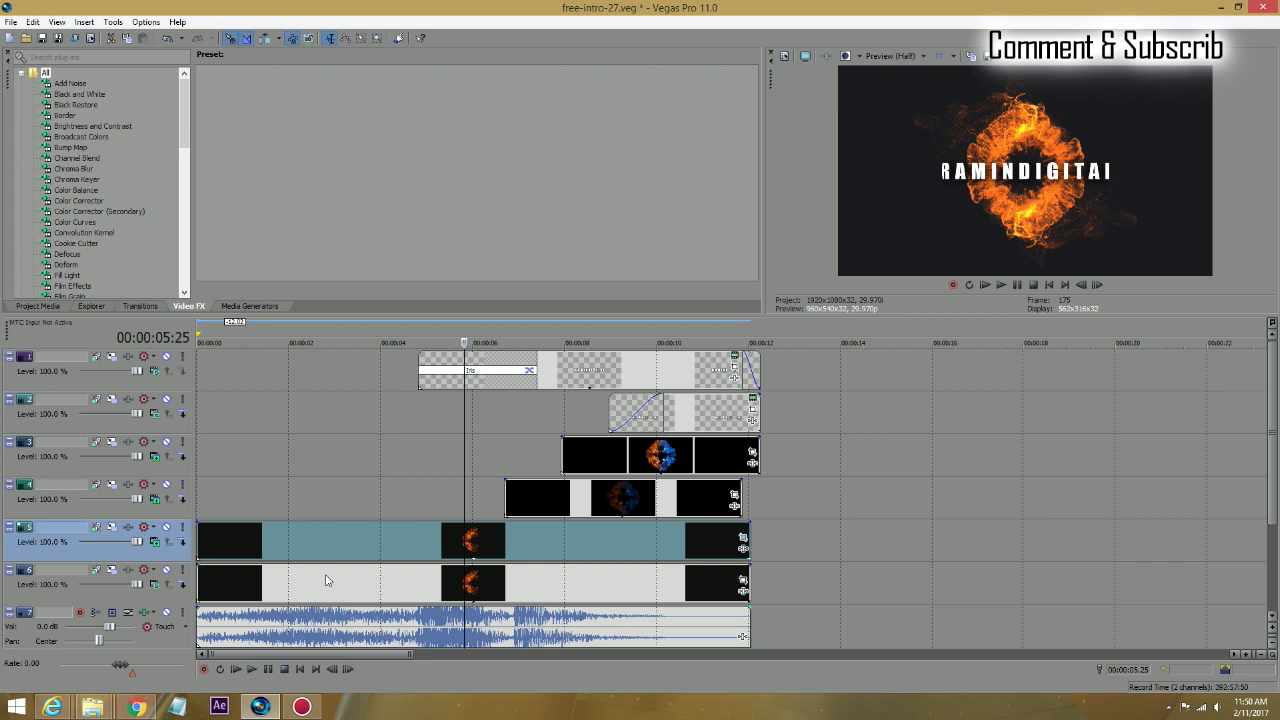